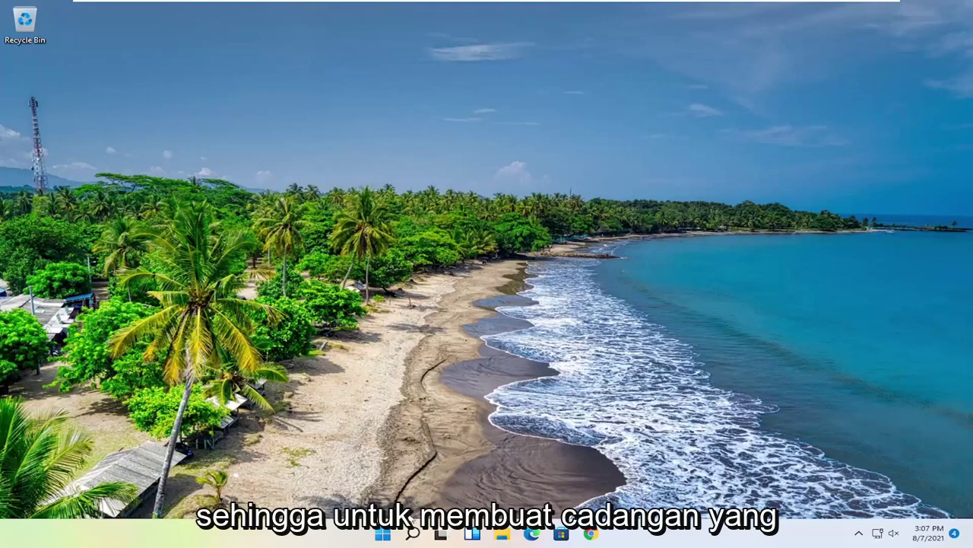
- Search for 'regedit' and run Registry Editor as administrator
{"action": "left_click", "coordinate": [413, 532]}
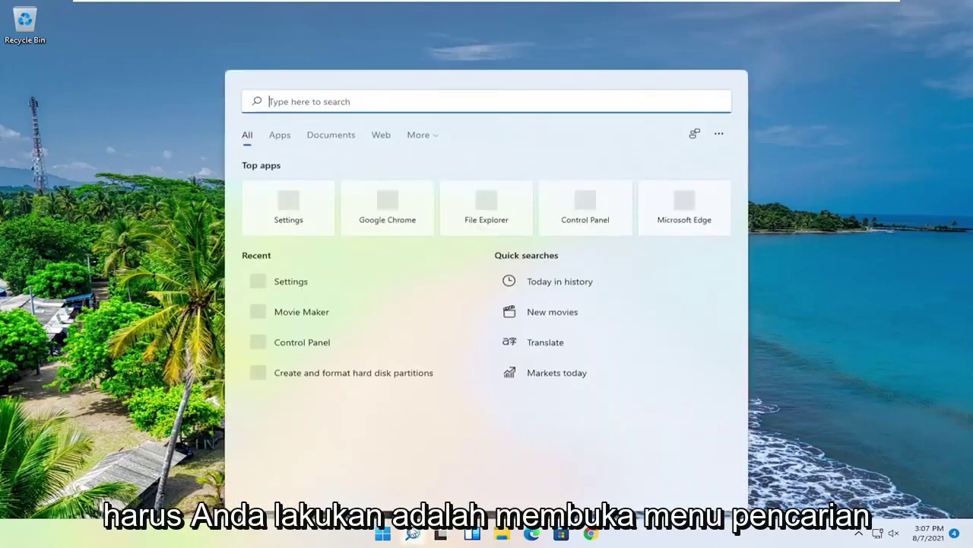
{"action": "type", "text": "regedit"}
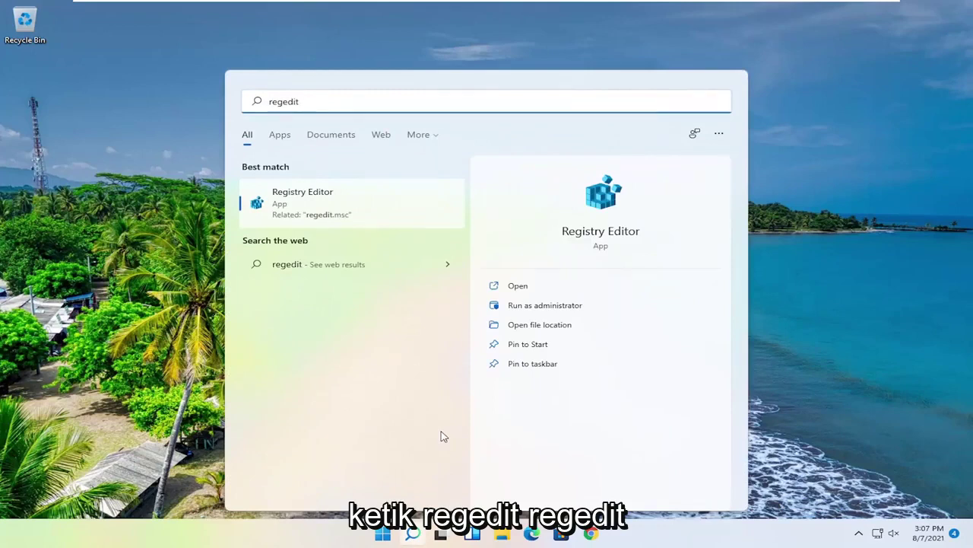
{"action": "right_click", "coordinate": [295, 202]}
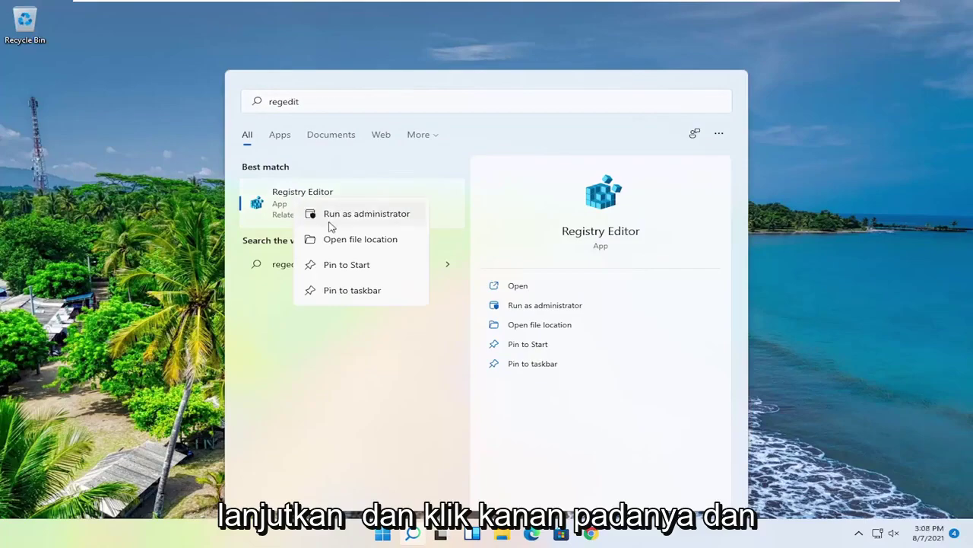
{"action": "left_click", "coordinate": [392, 220]}
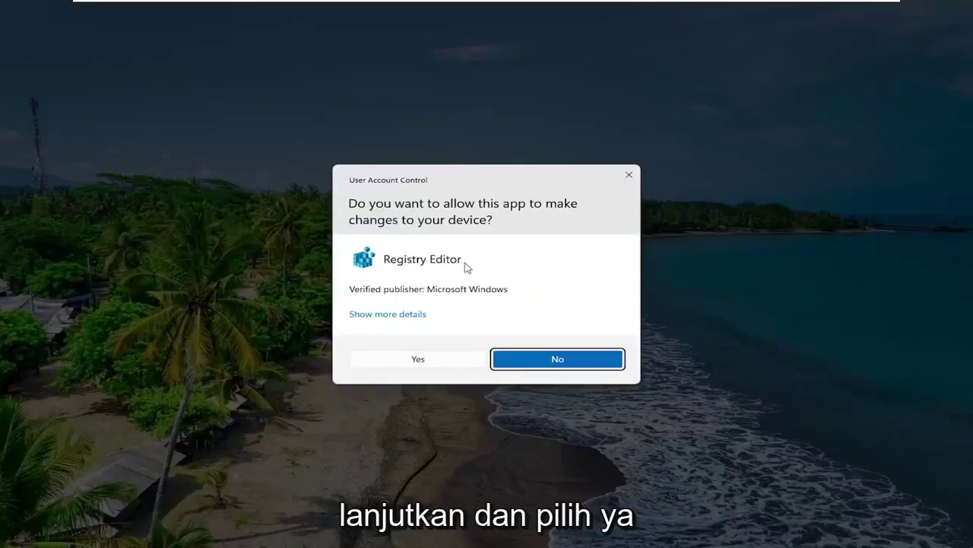
- Approve admin access, select Computer and preview the full-registry Export dialog without saving
{"action": "left_click", "coordinate": [399, 360]}
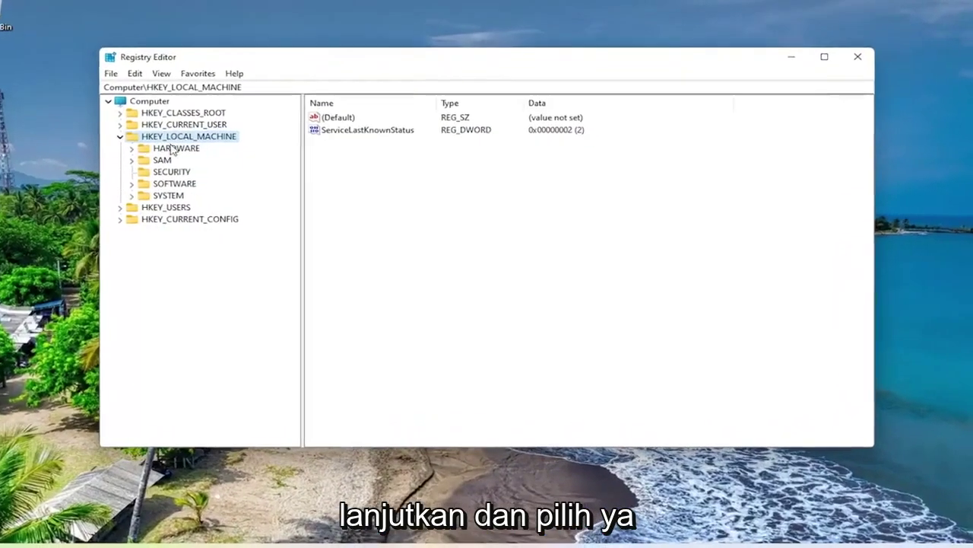
{"action": "left_click", "coordinate": [145, 142]}
{"action": "left_click", "coordinate": [173, 108]}
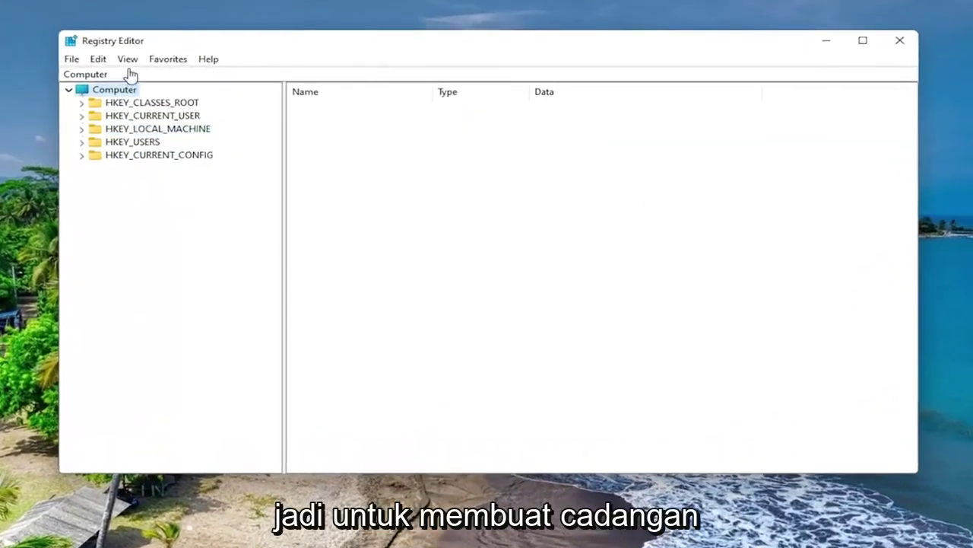
{"action": "left_click", "coordinate": [71, 60]}
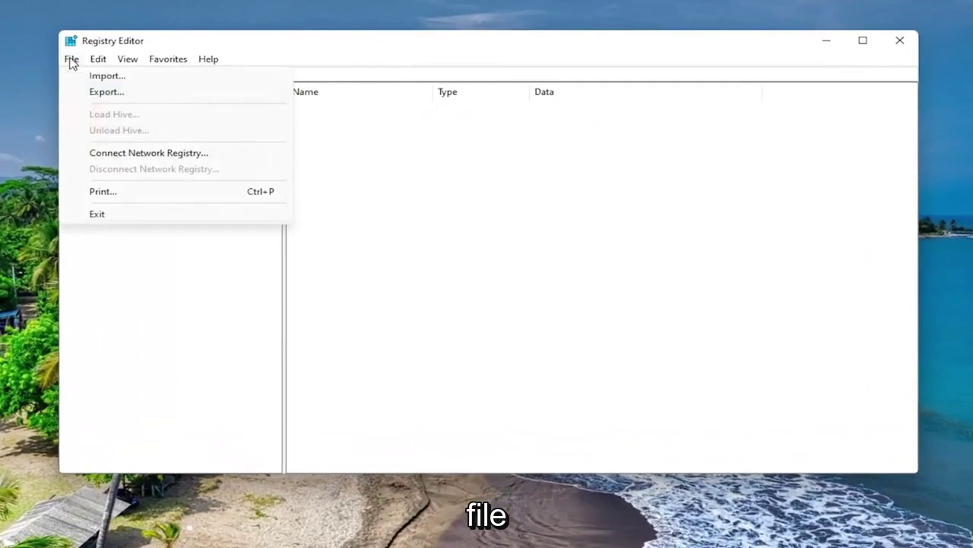
{"action": "left_click", "coordinate": [95, 92]}
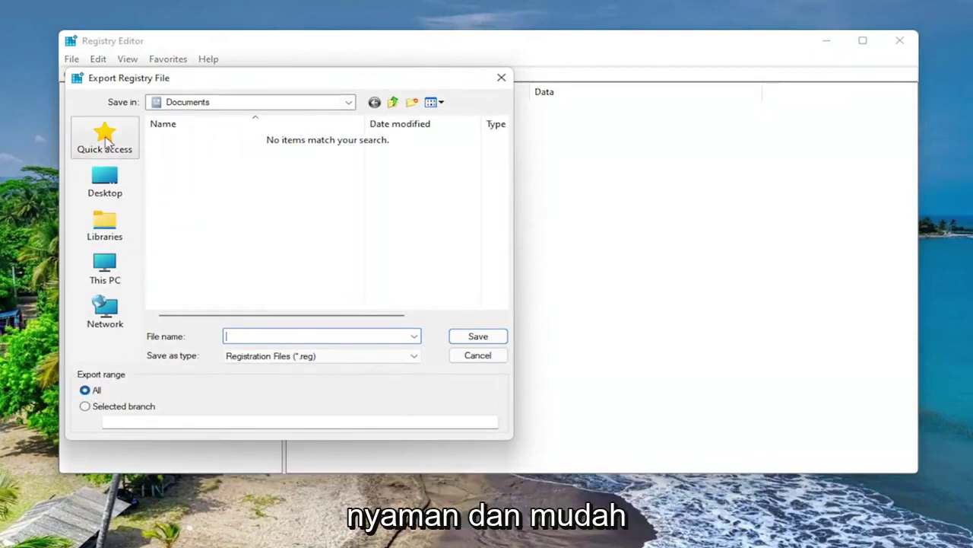
{"action": "left_click", "coordinate": [502, 77]}
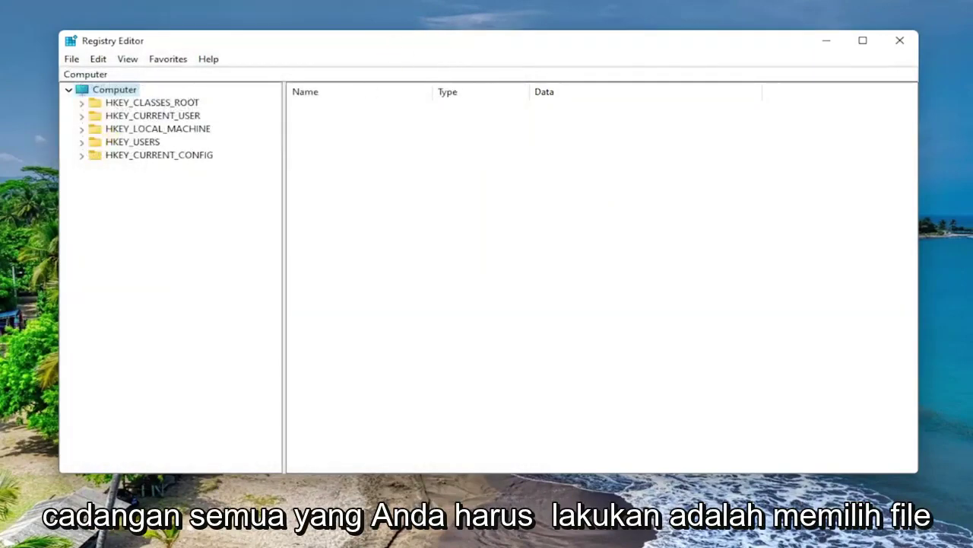
- Preview the registry Import dialog and cancel it without choosing a file
{"action": "left_click", "coordinate": [72, 58]}
{"action": "left_click", "coordinate": [106, 76]}
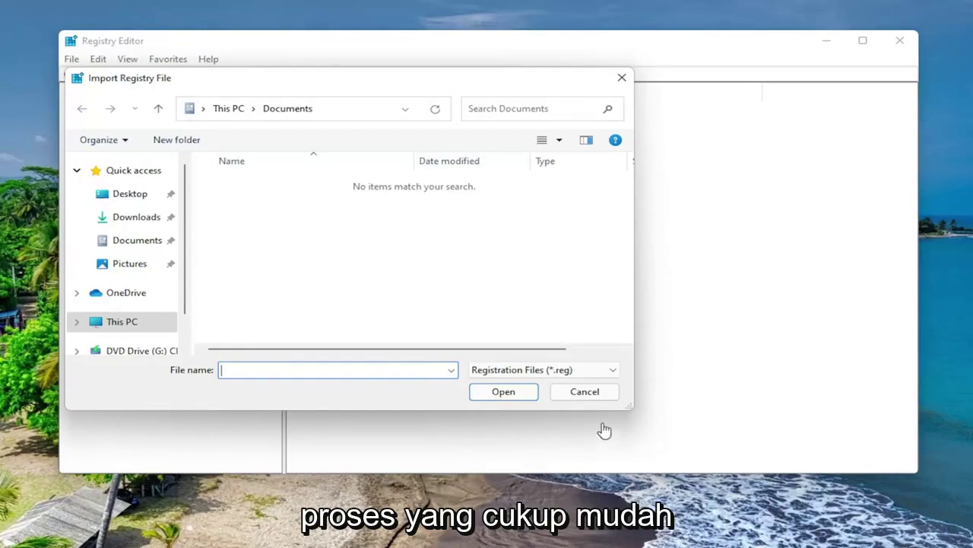
{"action": "left_click", "coordinate": [587, 393]}
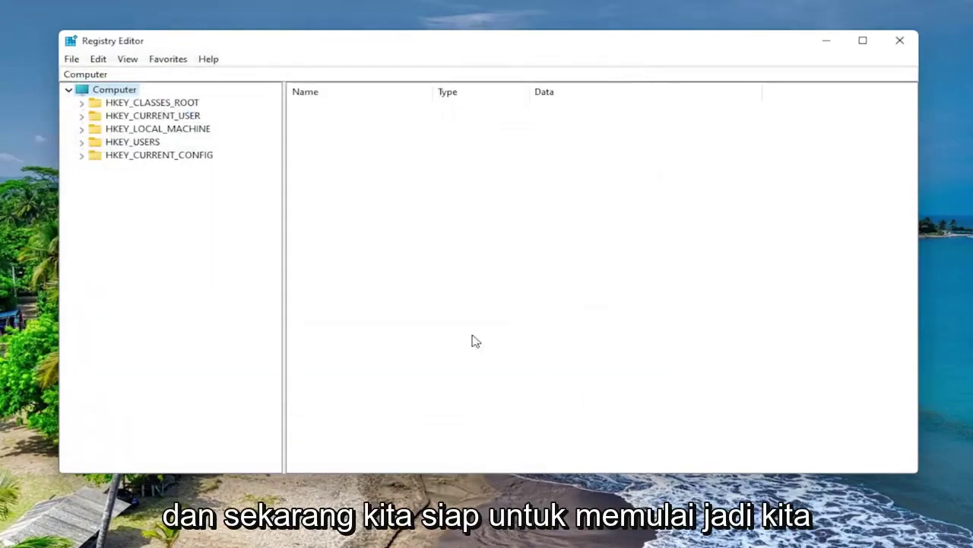
- Close Registry Editor and search Chrome for 'regsofts registry repair'
{"action": "left_click", "coordinate": [901, 46]}
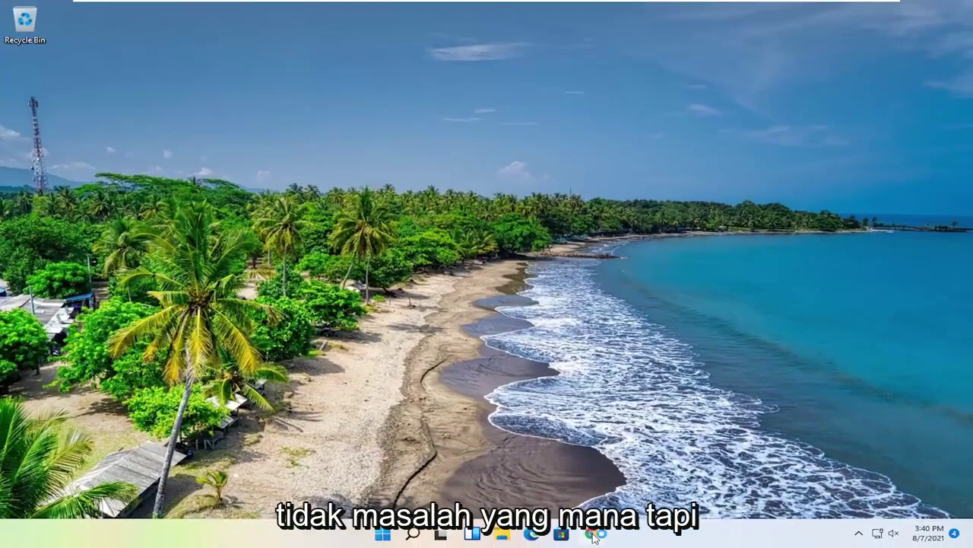
{"action": "left_click", "coordinate": [594, 535]}
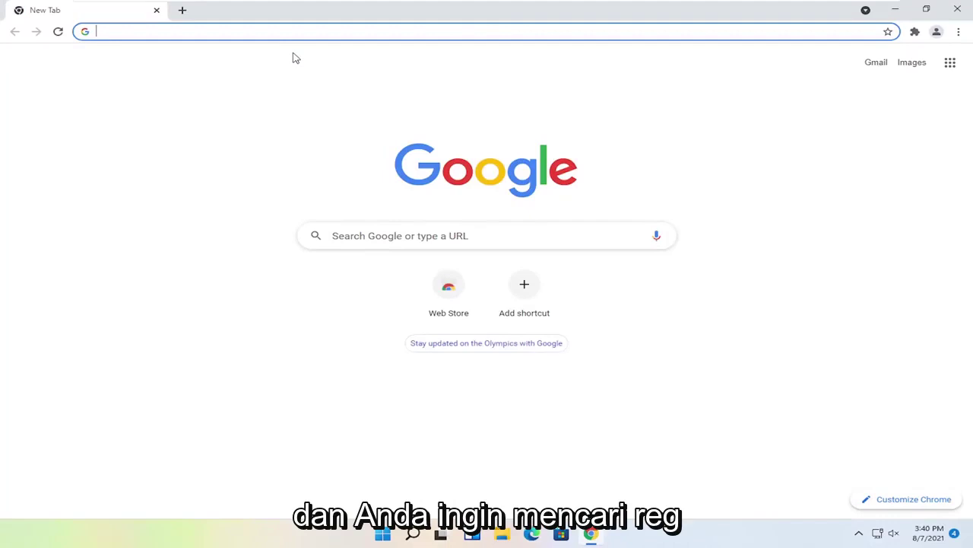
{"action": "type", "text": "reg"}
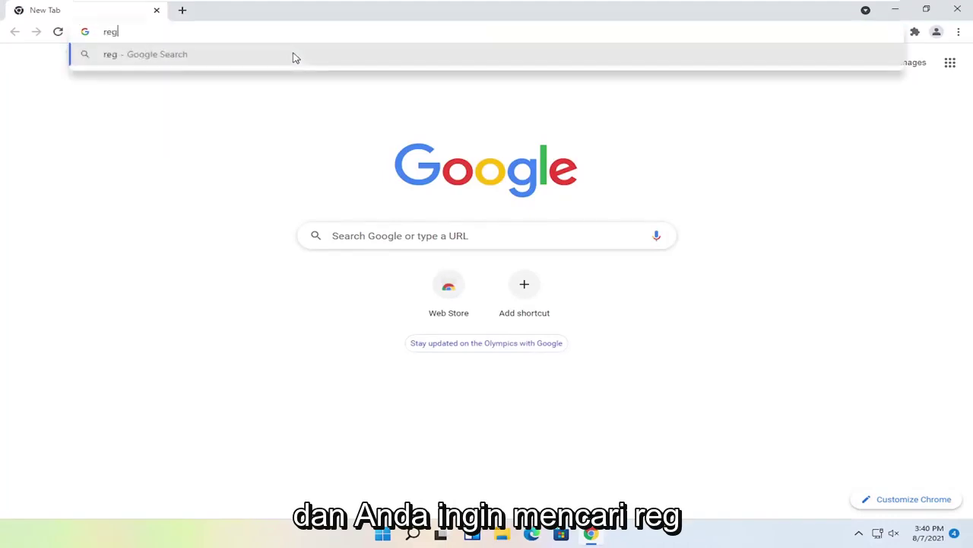
{"action": "type", "text": "sof"}
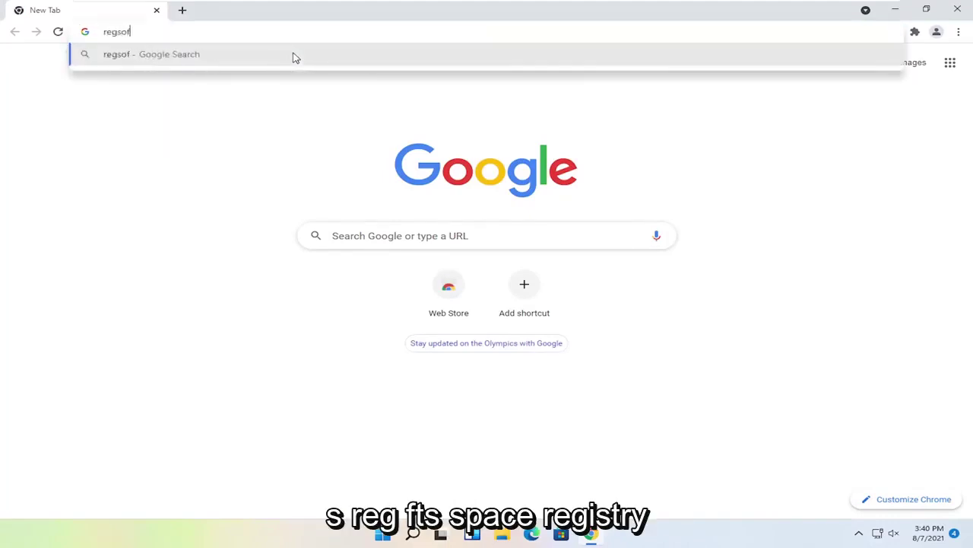
{"action": "type", "text": "ts regis"}
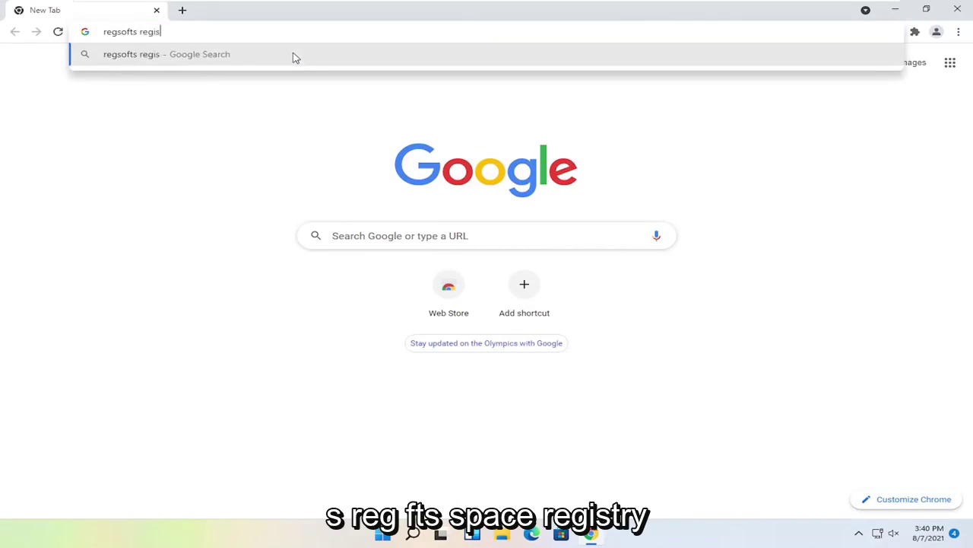
{"action": "type", "text": "try repair"}
{"action": "key", "text": "Return"}
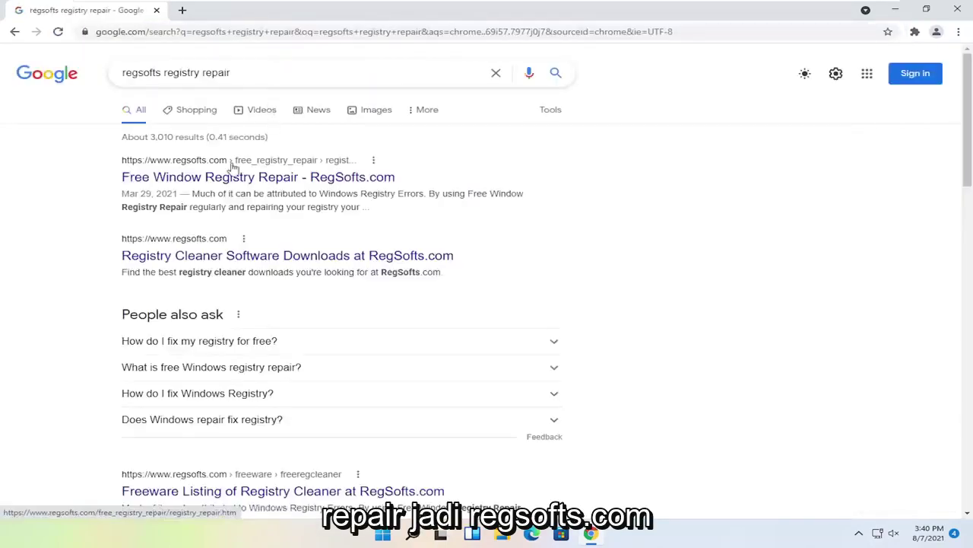
- Download RegpairSetup.exe from the regsofts.com Free Window Registry Repair page and run it
{"action": "left_click", "coordinate": [206, 181]}
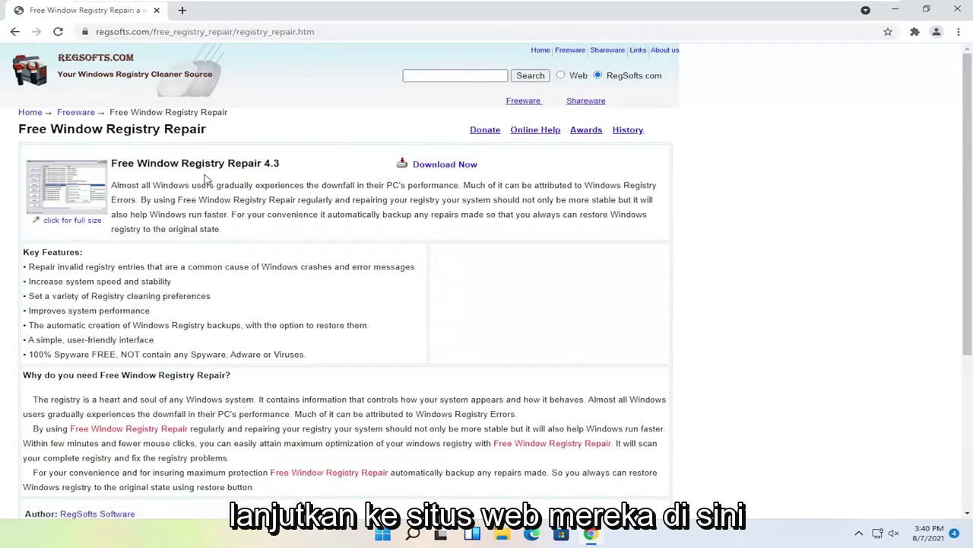
{"action": "left_click", "coordinate": [437, 166]}
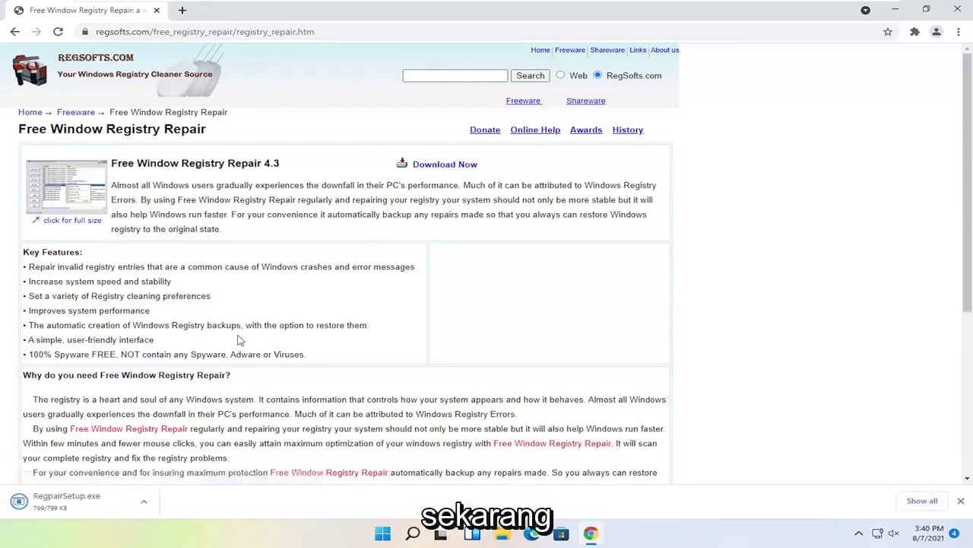
{"action": "left_click", "coordinate": [86, 505]}
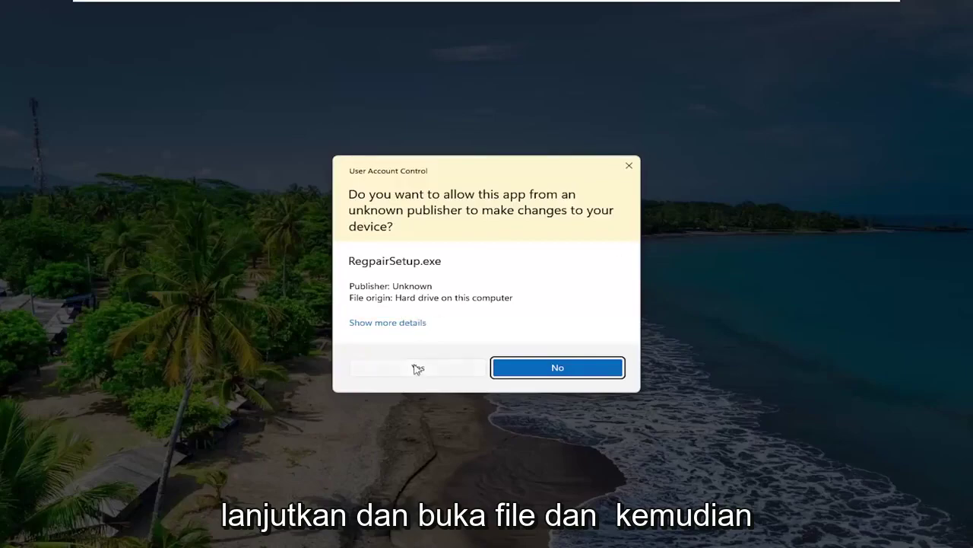
- Approve the installer and install with the default folder and program group, launching on finish
{"action": "left_click", "coordinate": [415, 368]}
{"action": "left_click", "coordinate": [891, 15]}
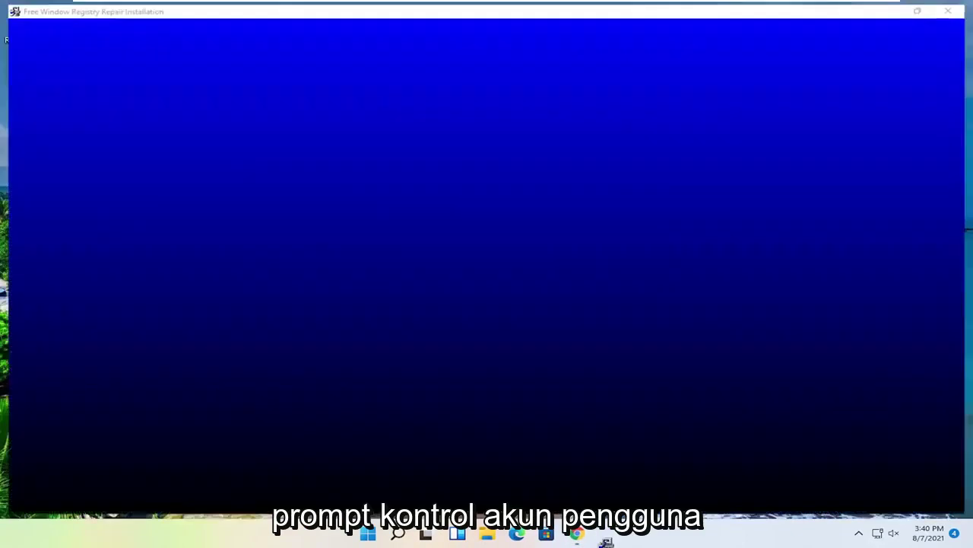
{"action": "left_click", "coordinate": [572, 351]}
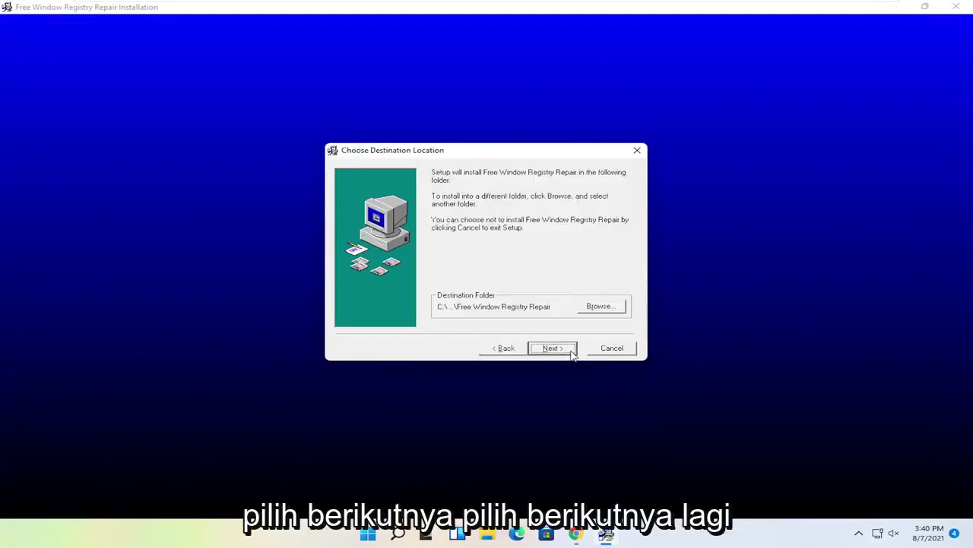
{"action": "left_click", "coordinate": [570, 353]}
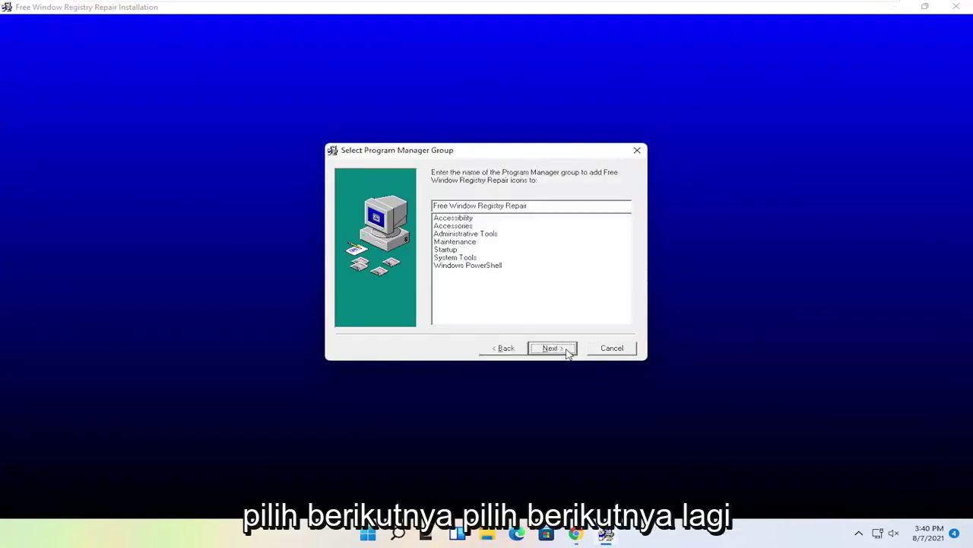
{"action": "left_click", "coordinate": [569, 352]}
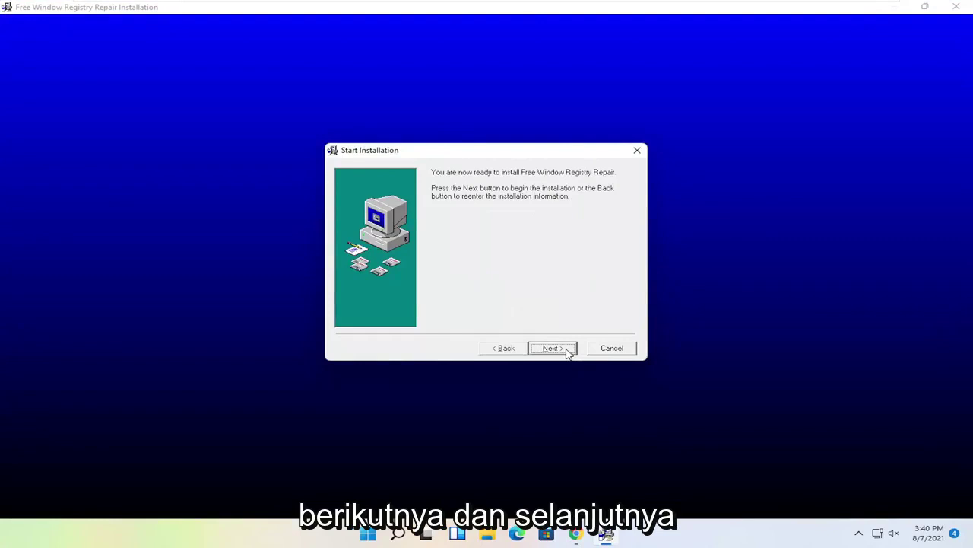
{"action": "left_click", "coordinate": [566, 352]}
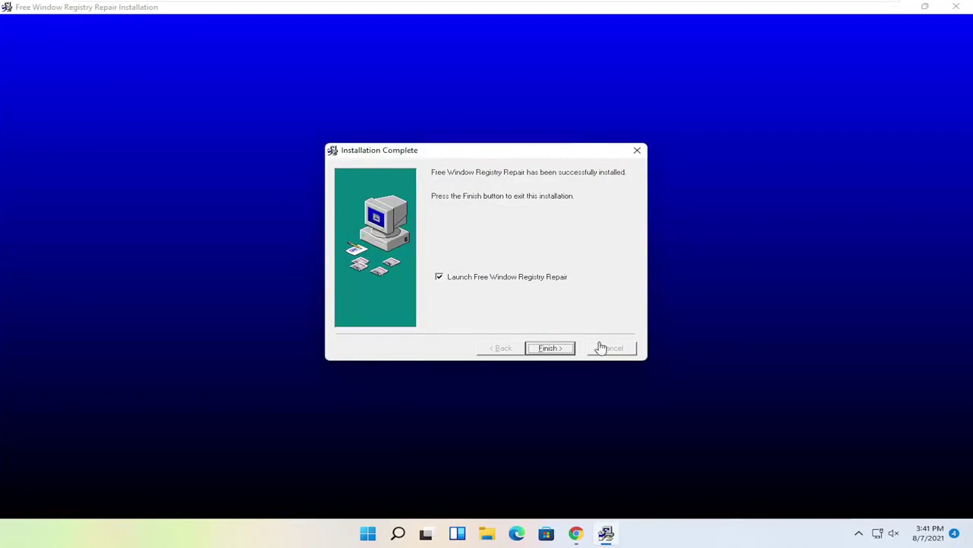
{"action": "left_click", "coordinate": [553, 349]}
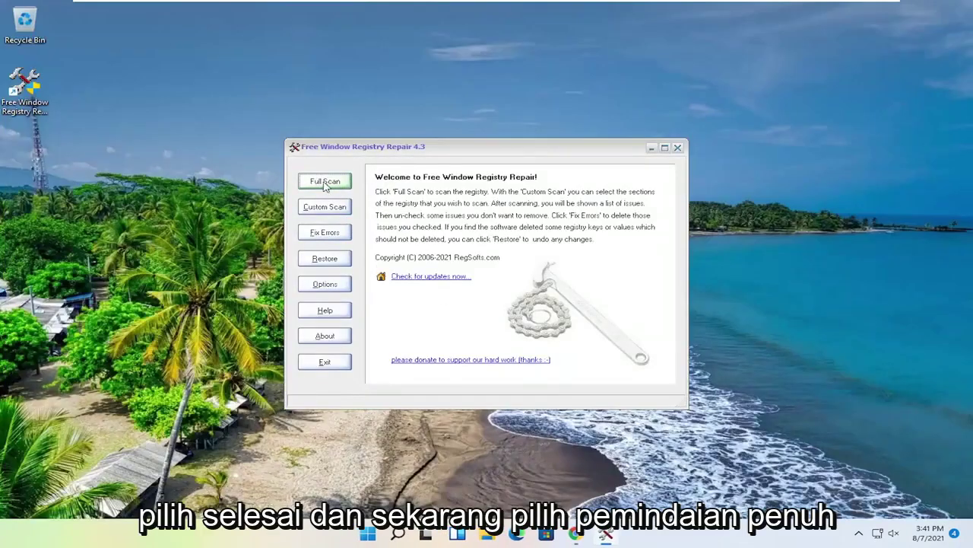
- Start a Full Scan and let it list 130 registry errors
{"action": "left_click", "coordinate": [326, 183]}
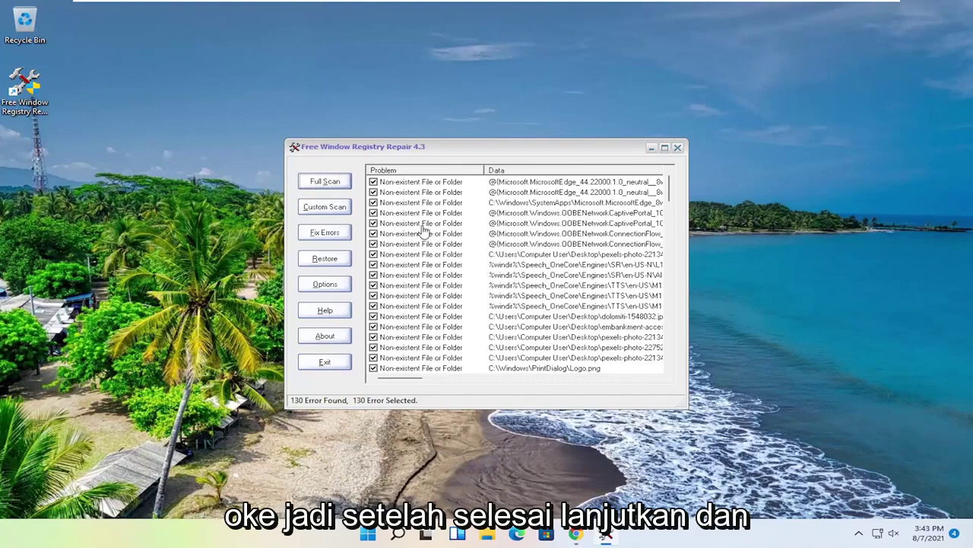
- Fix all 130 errors, close the repair tool, and bring up the Shut down or sign out options
{"action": "left_click", "coordinate": [331, 235]}
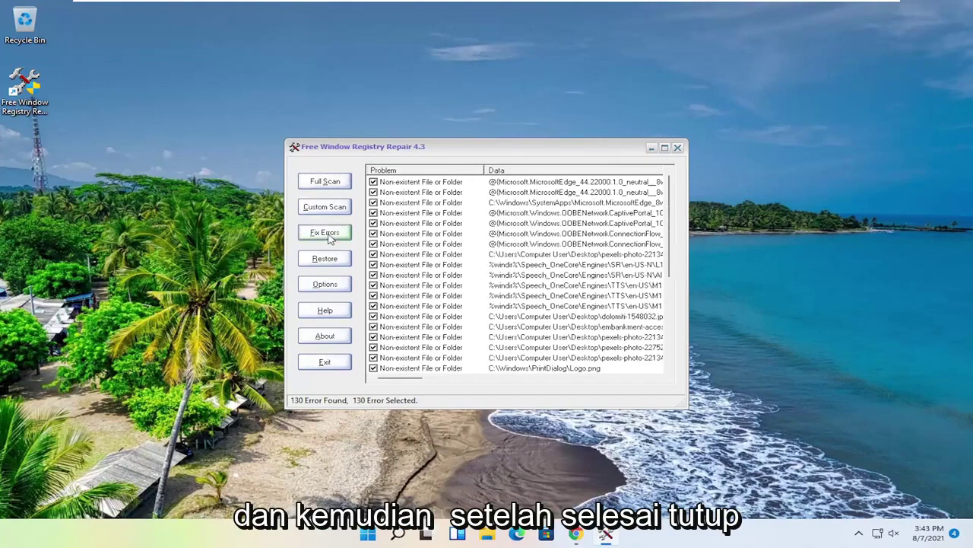
{"action": "left_click", "coordinate": [678, 146]}
{"action": "right_click", "coordinate": [382, 535]}
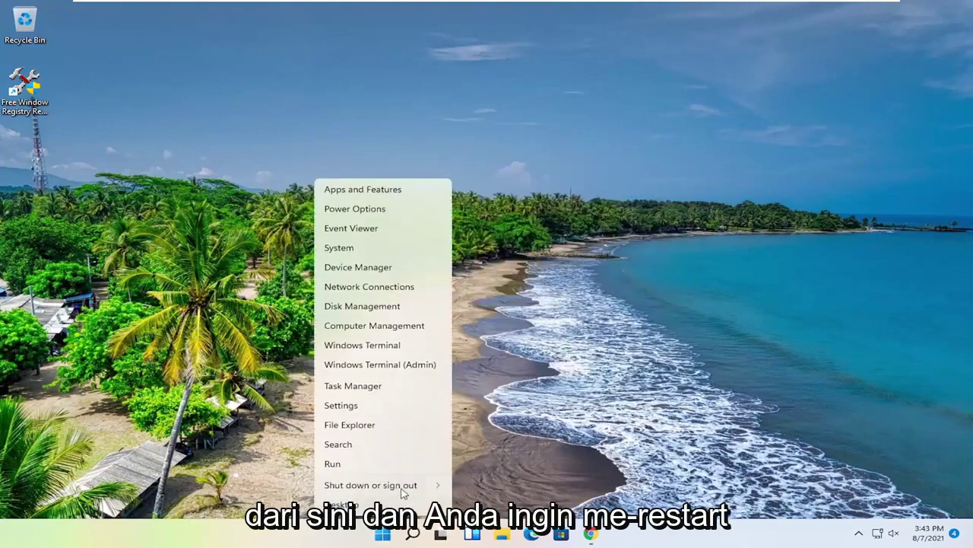
{"action": "left_click", "coordinate": [413, 535]}
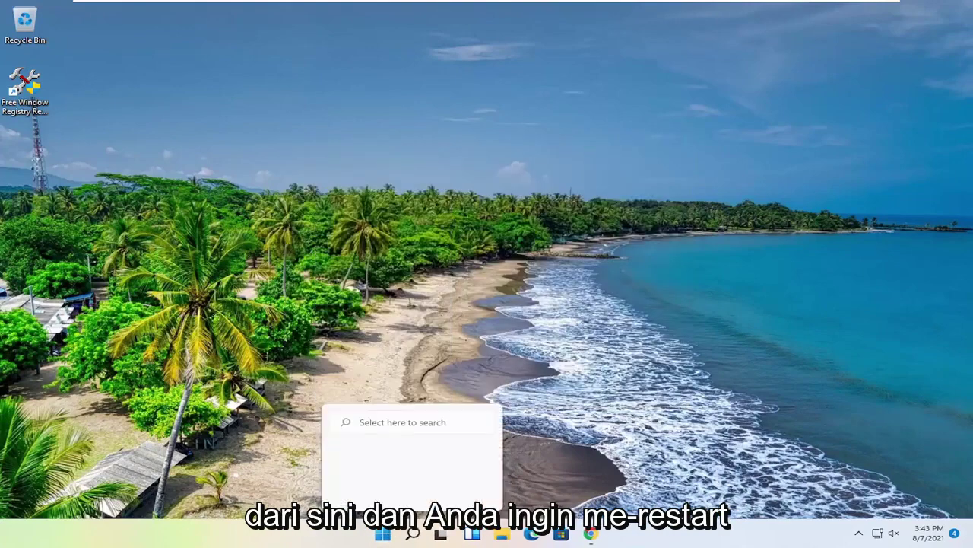